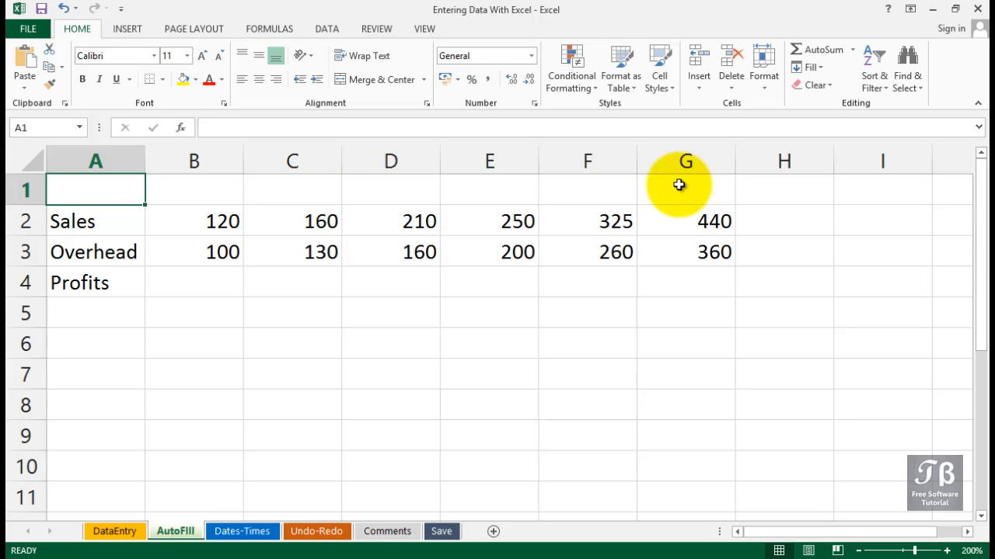
# Enter January in cell B1 and auto-fill the full month names across to June in G1
pyautogui.click(183, 189)
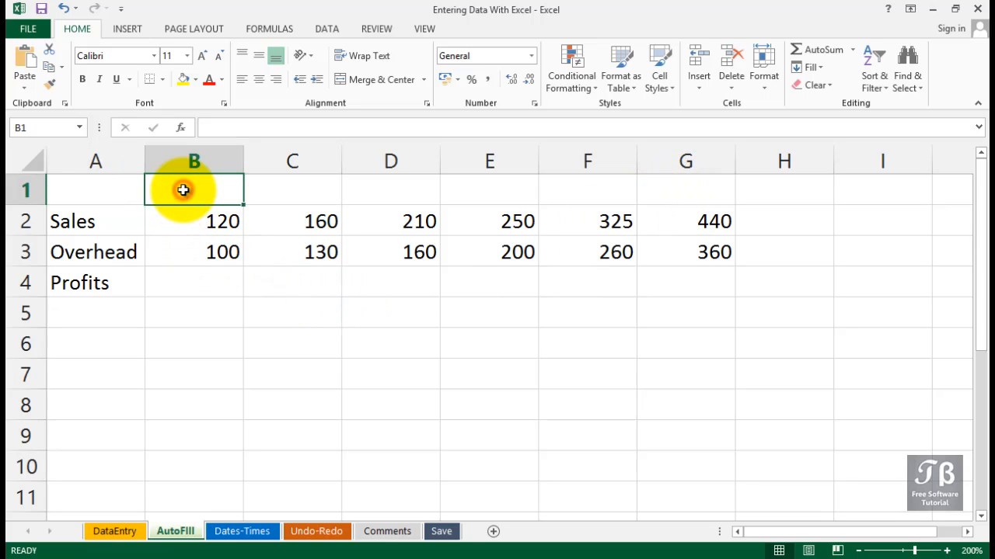
pyautogui.write('January')
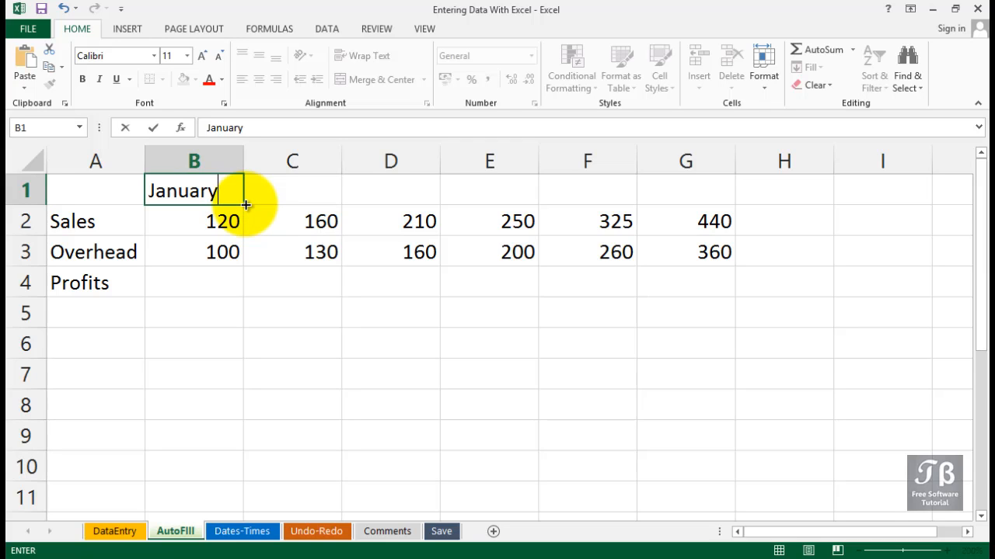
pyautogui.moveTo(246, 204); pyautogui.dragTo(711, 193)
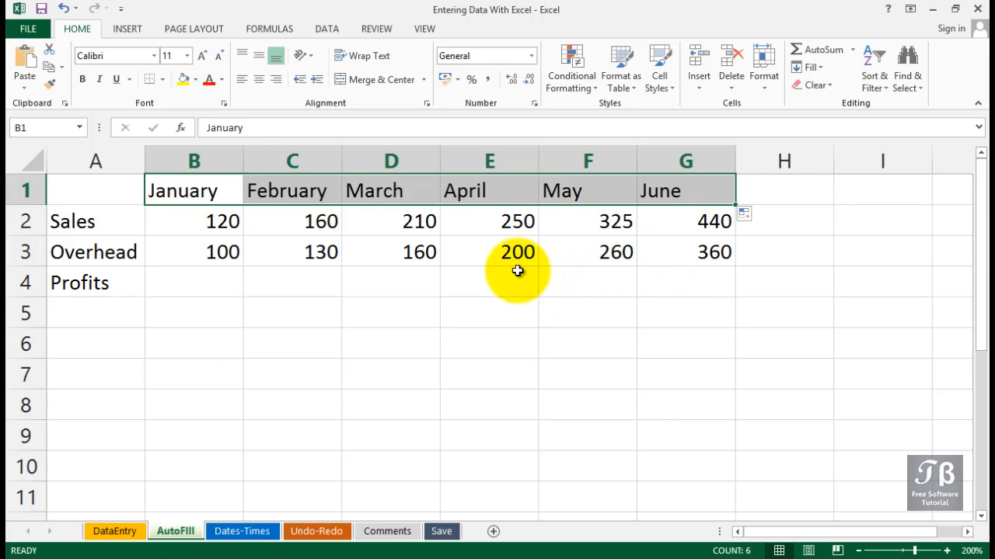
# Replace the heading in B1 with Jan and auto-fill the abbreviated months across row 1 to Jun in G1
pyautogui.click(211, 194)
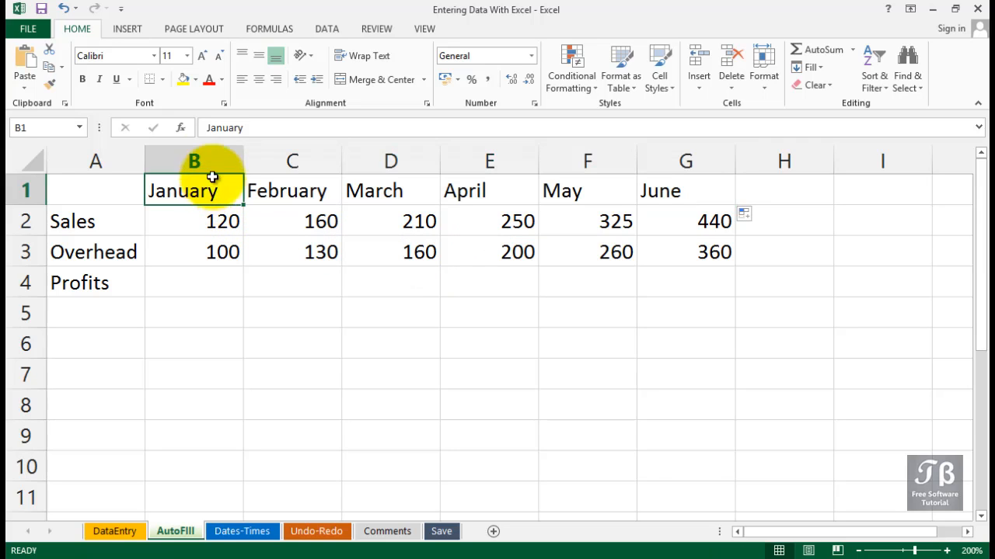
pyautogui.write('Jan')
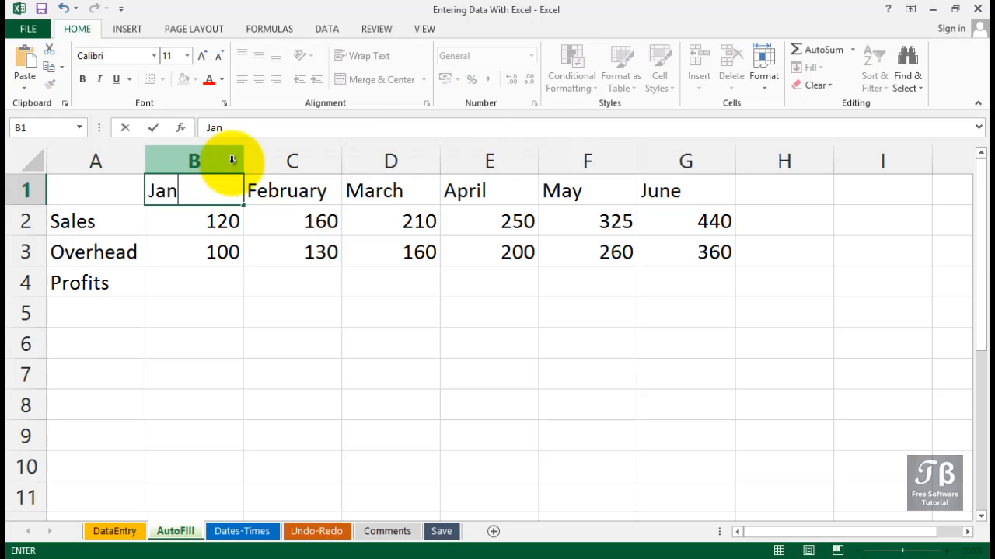
pyautogui.moveTo(242, 205); pyautogui.dragTo(697, 193)
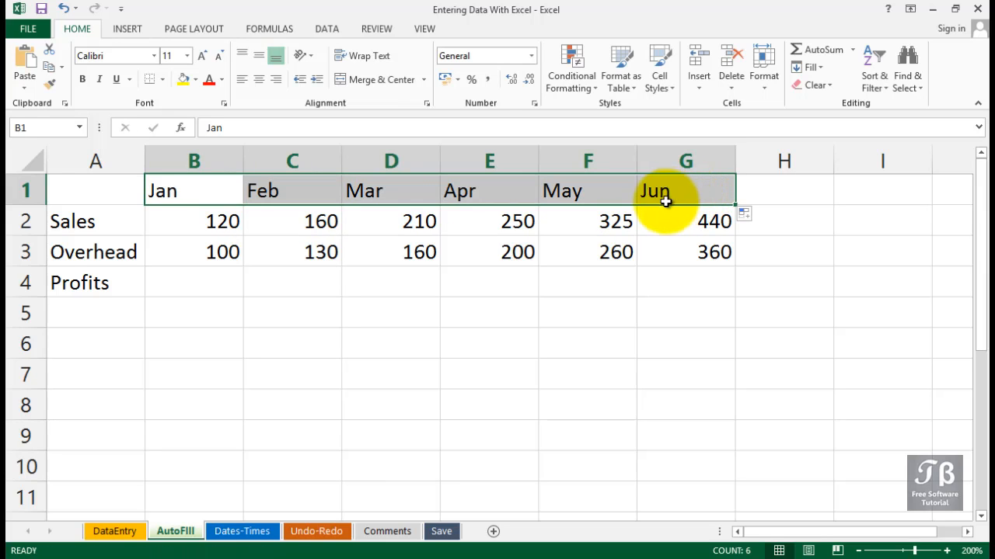
# Enter January in cell A6 and auto-fill the months down column A to August in A13
pyautogui.click(104, 352)
pyautogui.write('J')
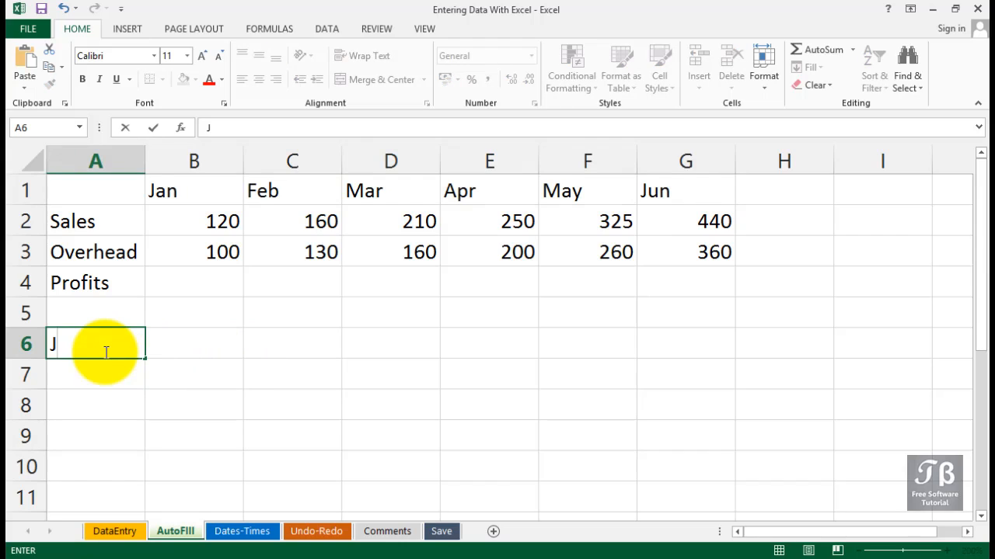
pyautogui.write('anuary')
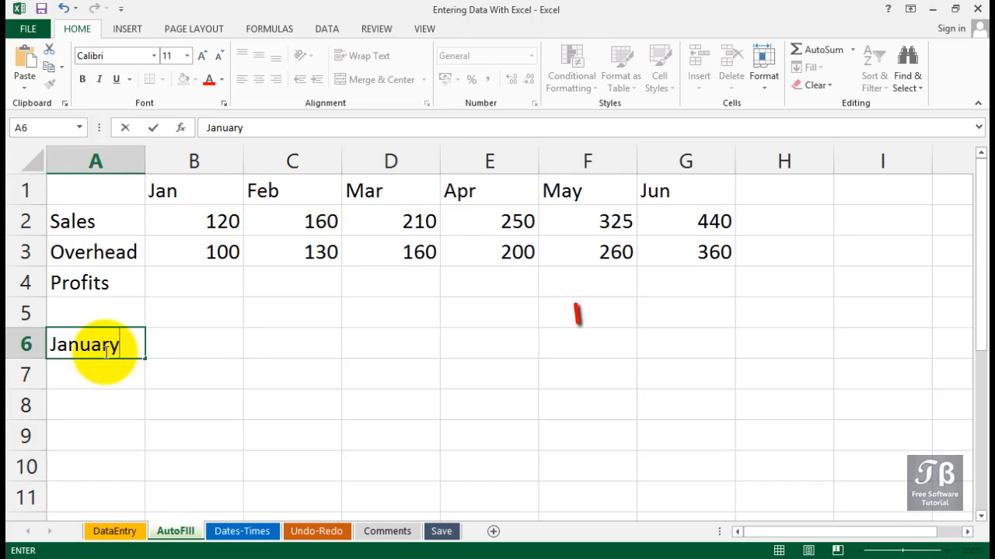
pyautogui.hotkey('ctrl', 'Return')
pyautogui.moveTo(146, 361); pyautogui.dragTo(135, 476)
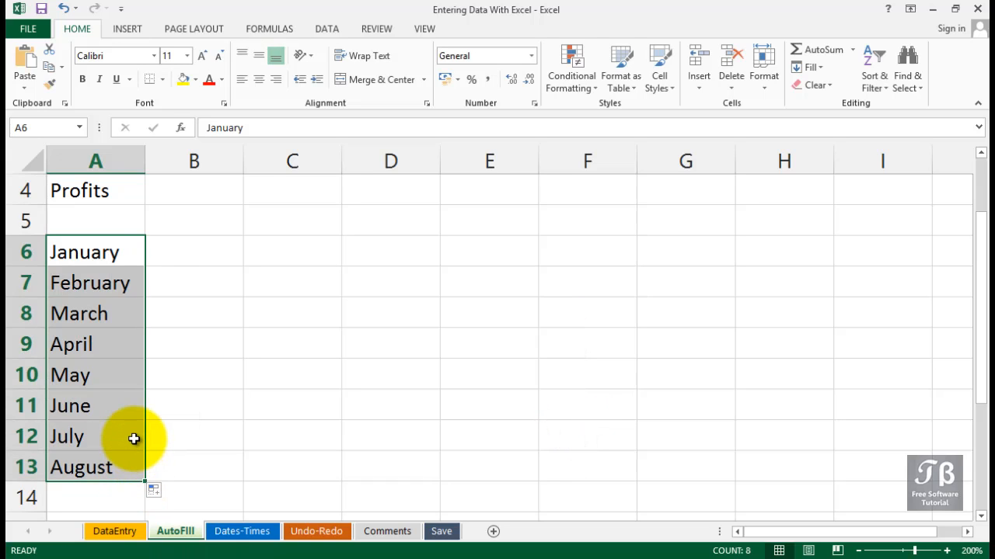
# Auto-fill the month series from March in A8 across row 8 to June in D8
pyautogui.scroll(1, 134, 439)
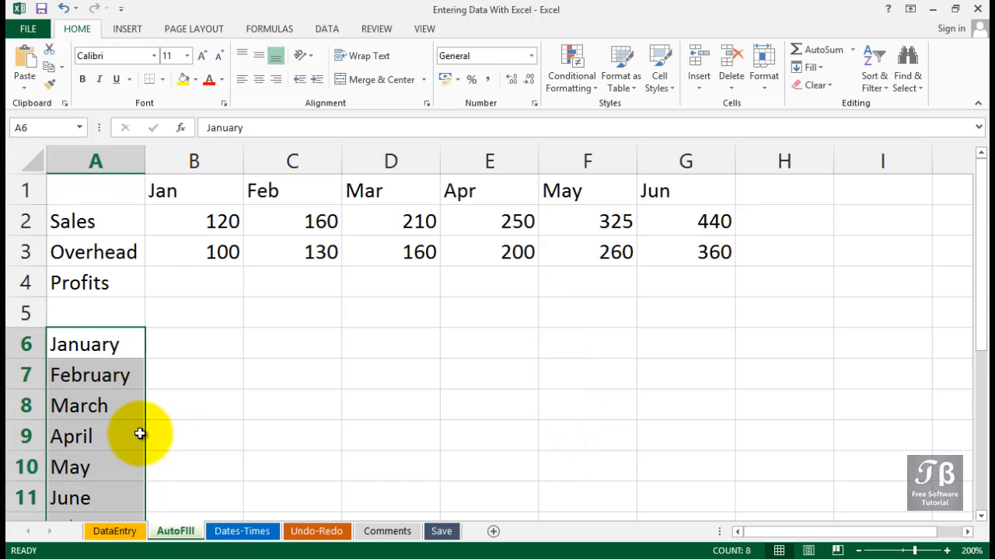
pyautogui.click(137, 407)
pyautogui.moveTo(143, 419); pyautogui.dragTo(396, 405)
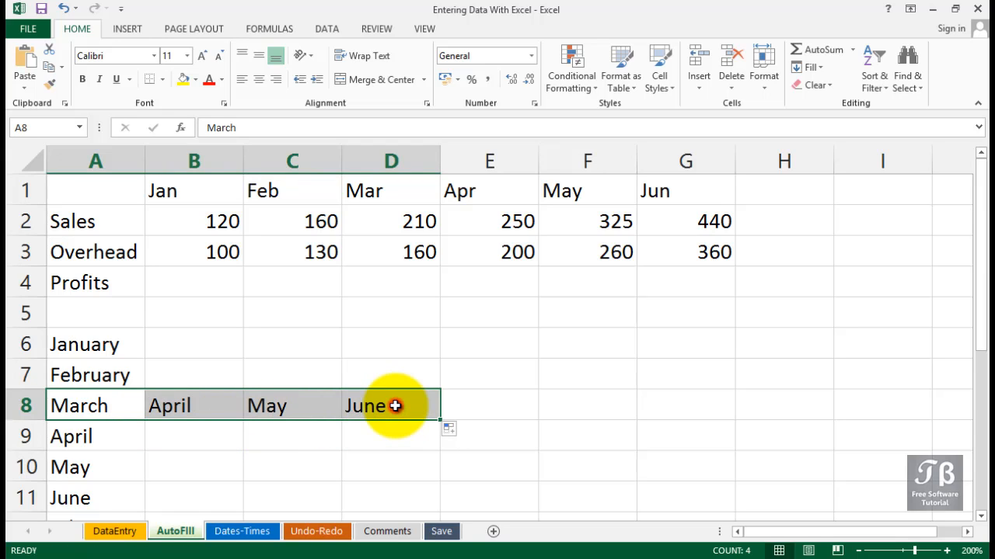
# Auto-fill the months backwards from June in D8 up to April in D6, and from D6 across to March in C6
pyautogui.click(395, 406)
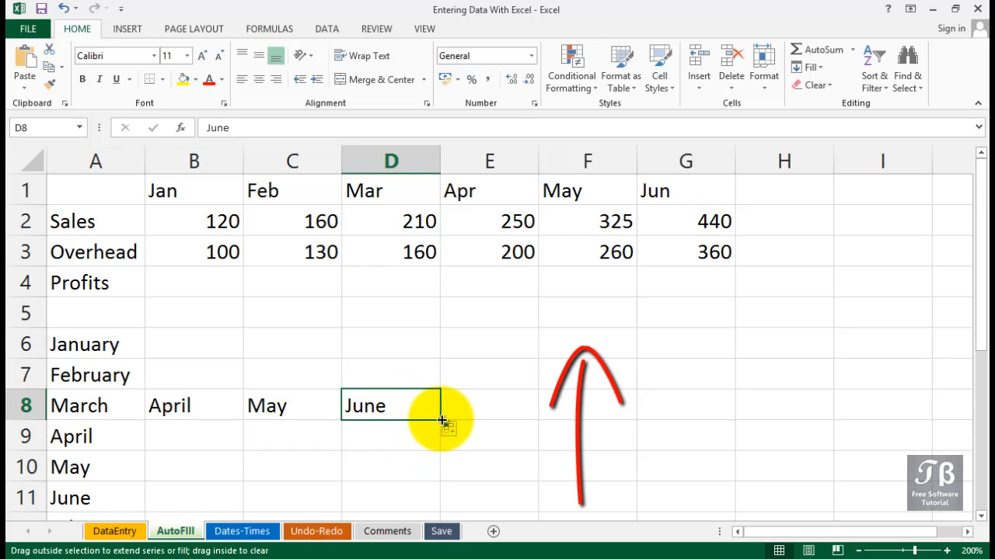
pyautogui.moveTo(442, 420); pyautogui.dragTo(440, 343)
pyautogui.click(398, 341)
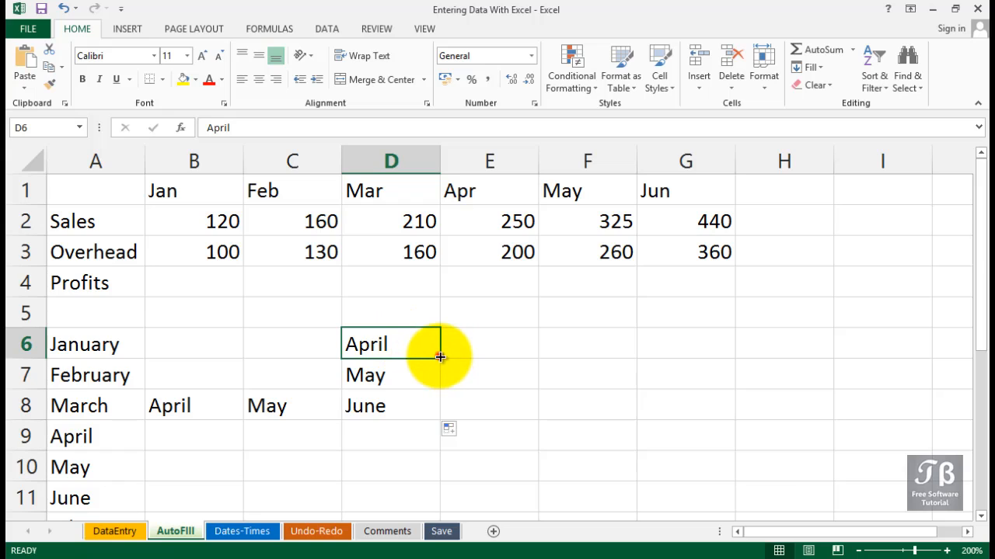
pyautogui.moveTo(440, 359); pyautogui.dragTo(284, 350)
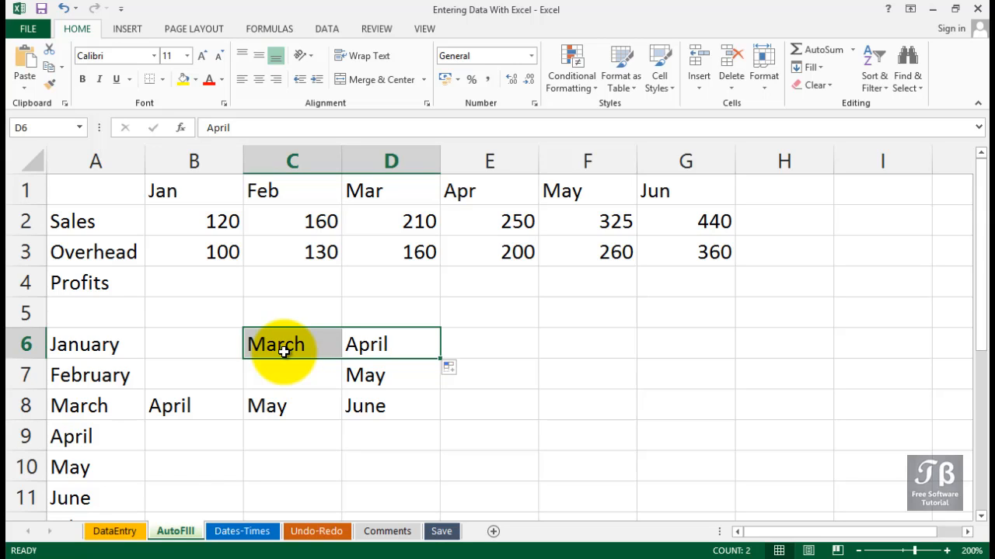
# Clear all the practice month entries in the range A6:D13
pyautogui.moveTo(103, 344); pyautogui.dragTo(373, 464)
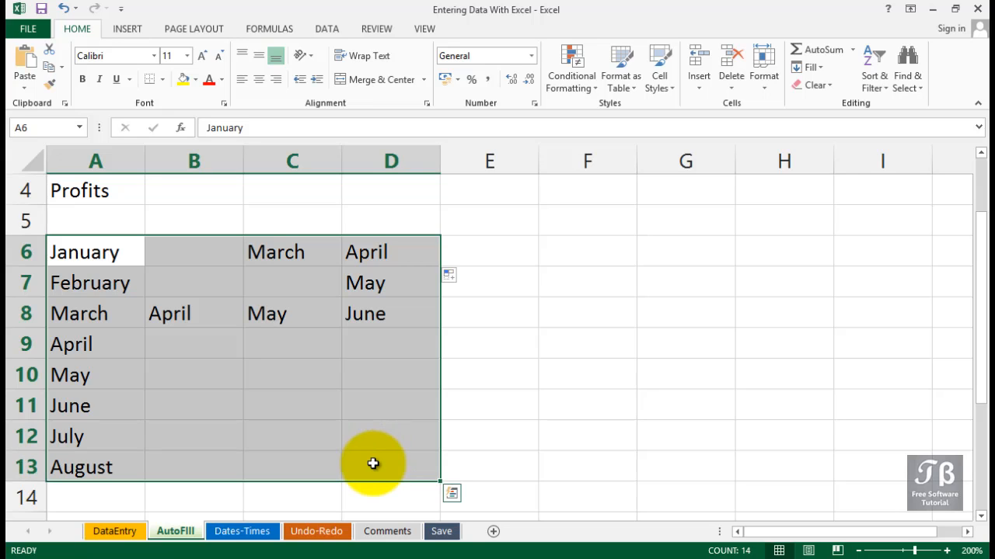
pyautogui.press('Delete')
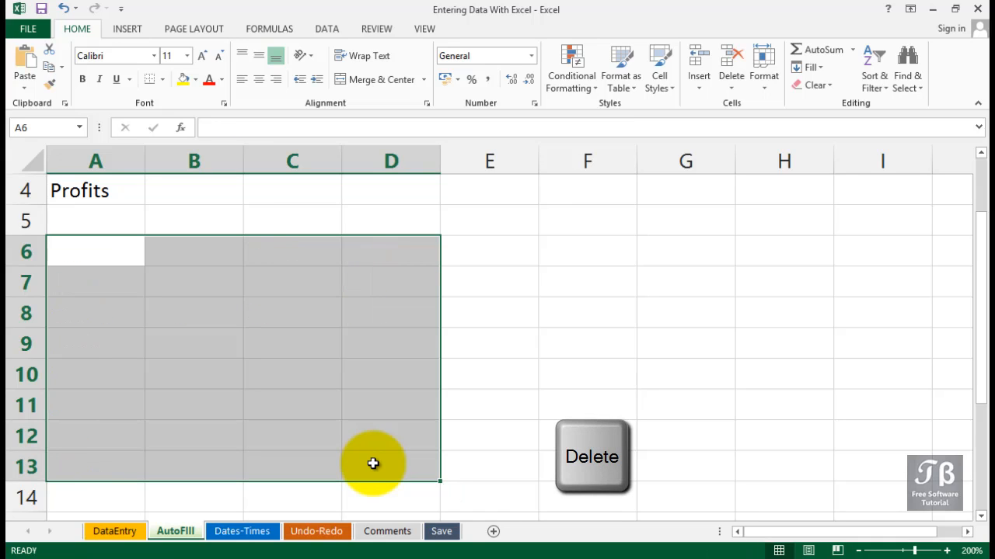
# Enter Monday in A6, auto-fill the weekdays across to Saturday in F6, and clear the filled cells
pyautogui.click(114, 257)
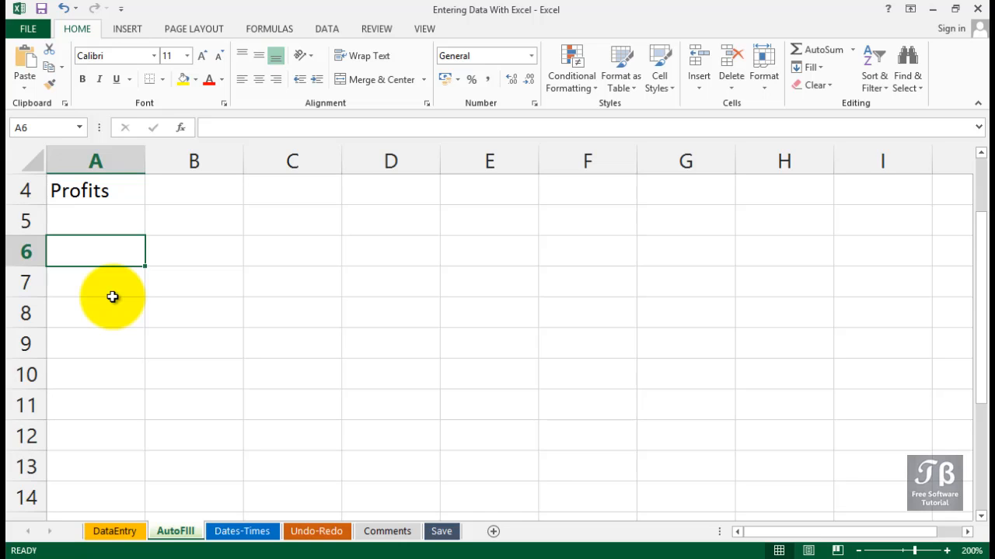
pyautogui.write('Mo')
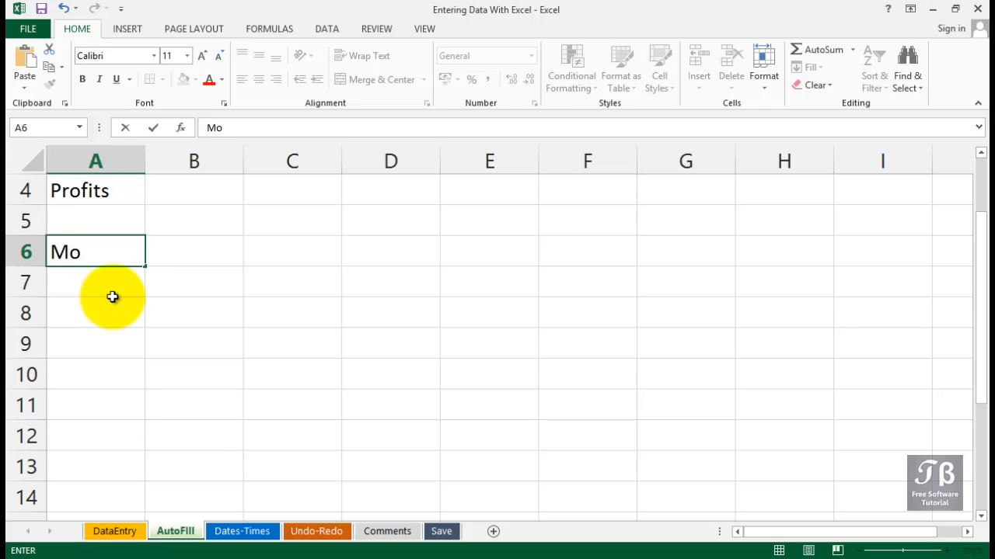
pyautogui.write('nday')
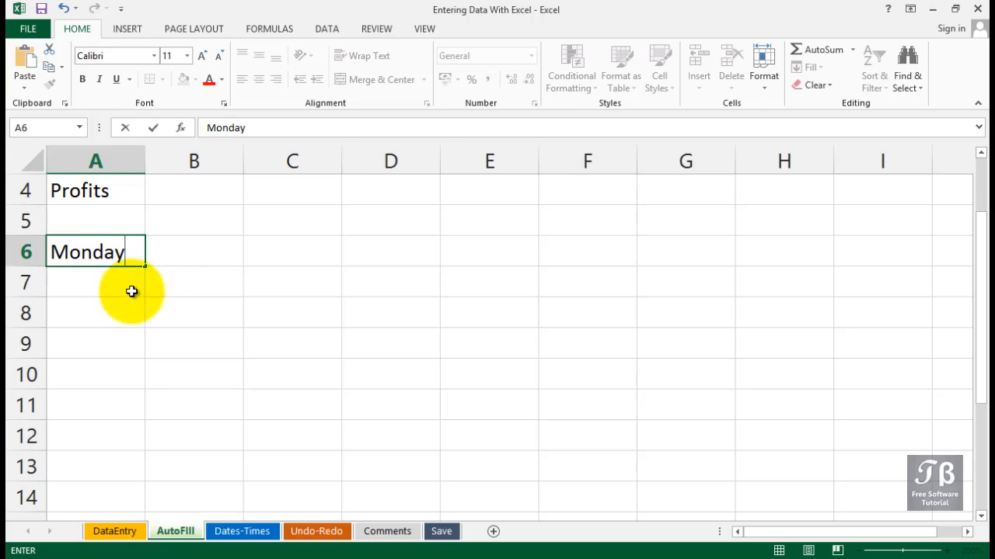
pyautogui.moveTo(145, 266); pyautogui.dragTo(602, 256)
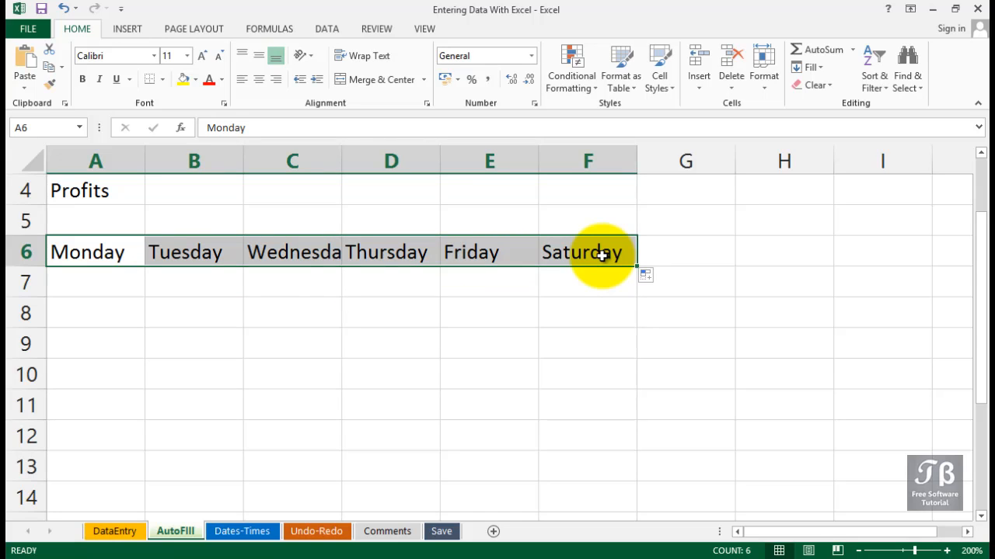
pyautogui.press('Delete')
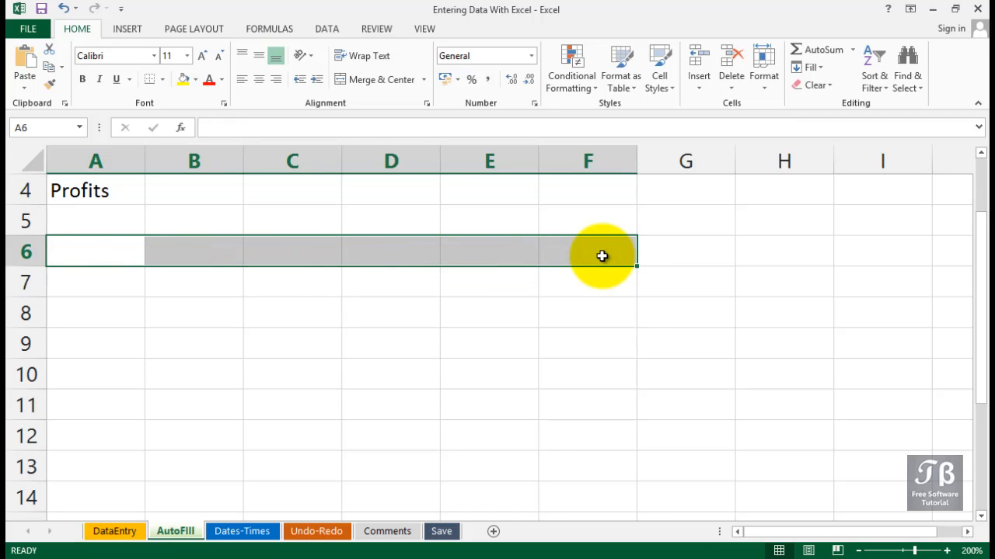
# Enter 10 in A6 and 20 in A7, and auto-fill the number series down to 50 in A10
pyautogui.click(119, 253)
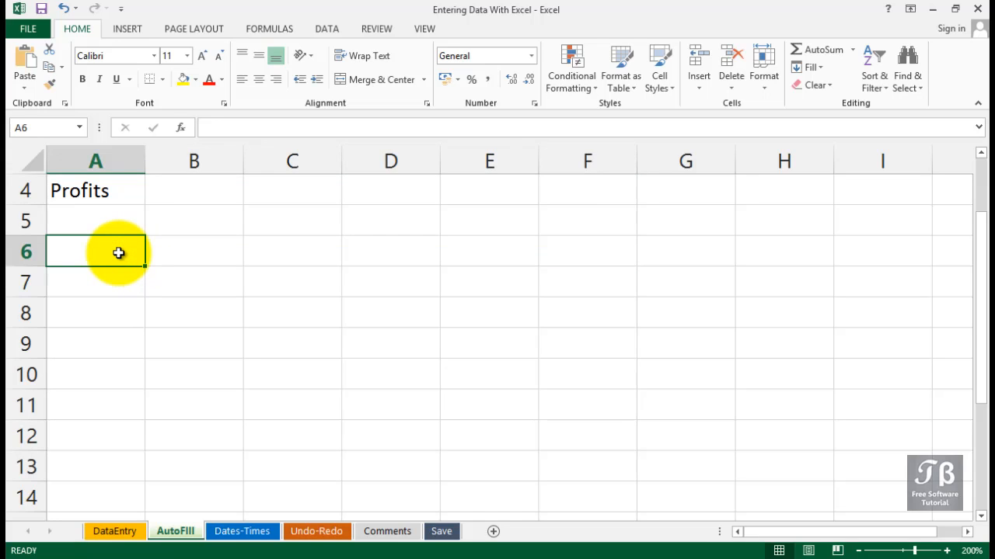
pyautogui.write('10')
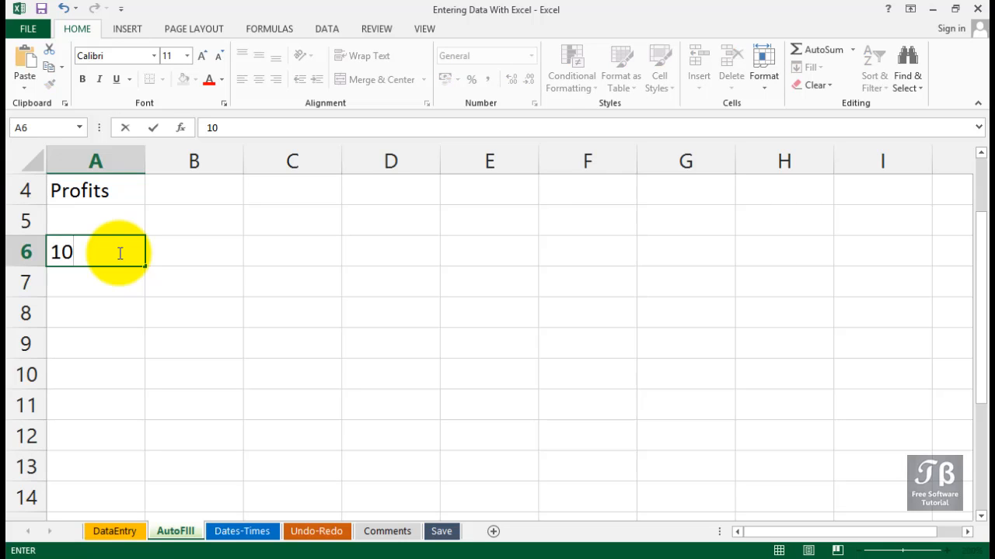
pyautogui.press('Return')
pyautogui.write('20')
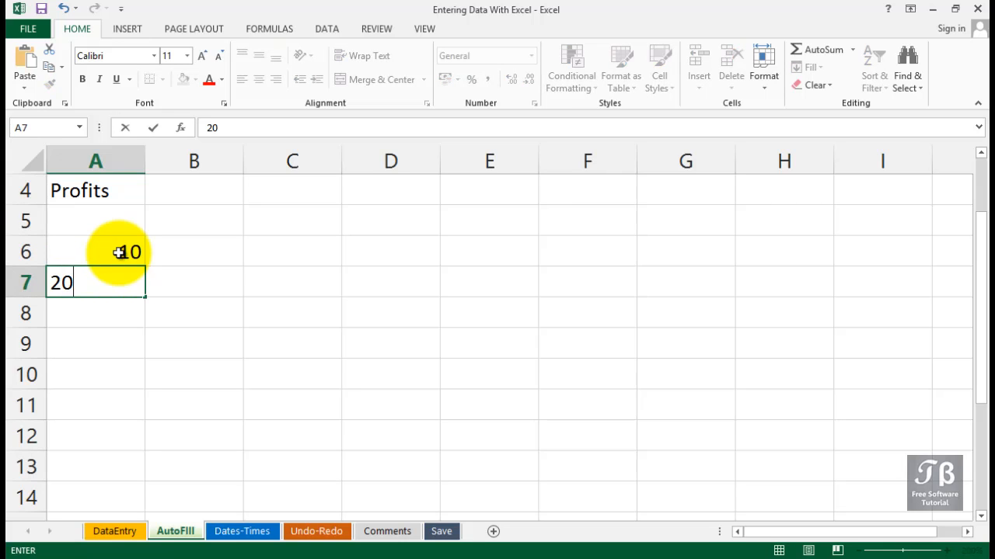
pyautogui.press('Return')
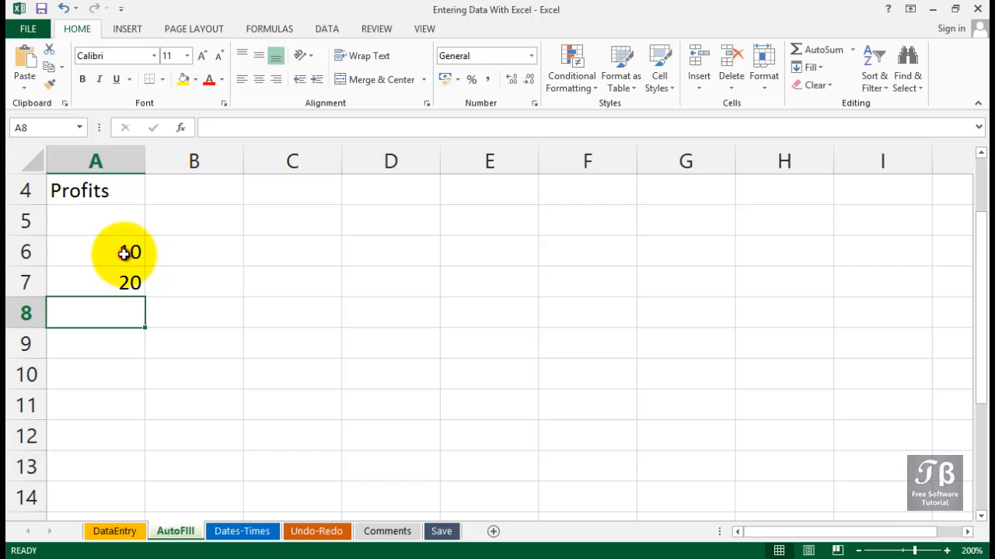
pyautogui.moveTo(123, 253); pyautogui.dragTo(136, 384)
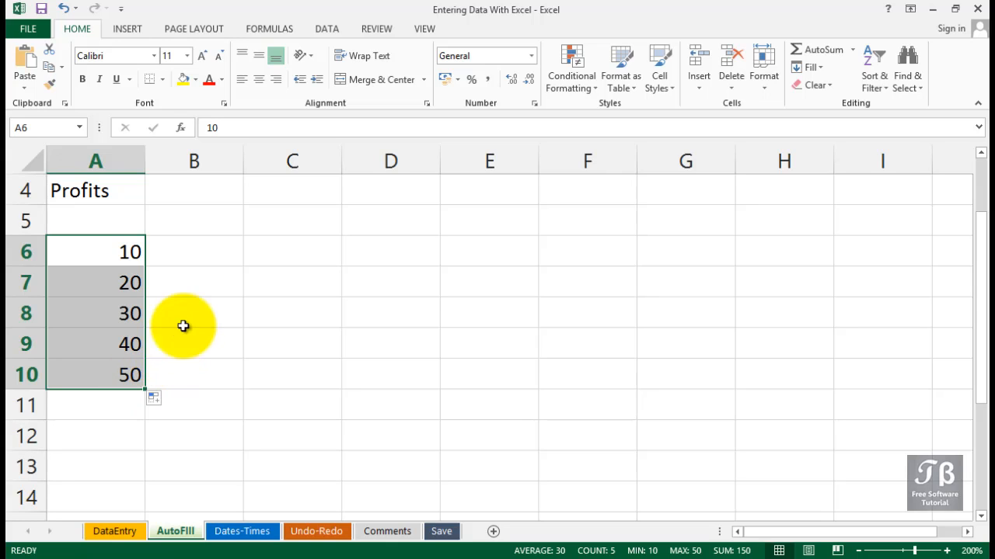
# Enter the times 8:00 in B6 and 8:15 in B7, and auto-fill the 15-minute series down to 09:00 in B10
pyautogui.click(207, 253)
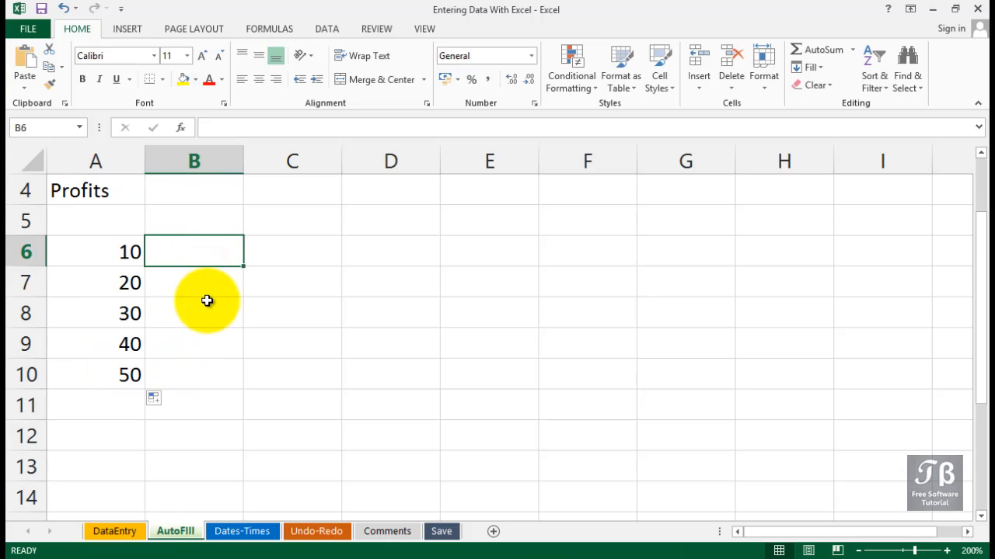
pyautogui.write('8')
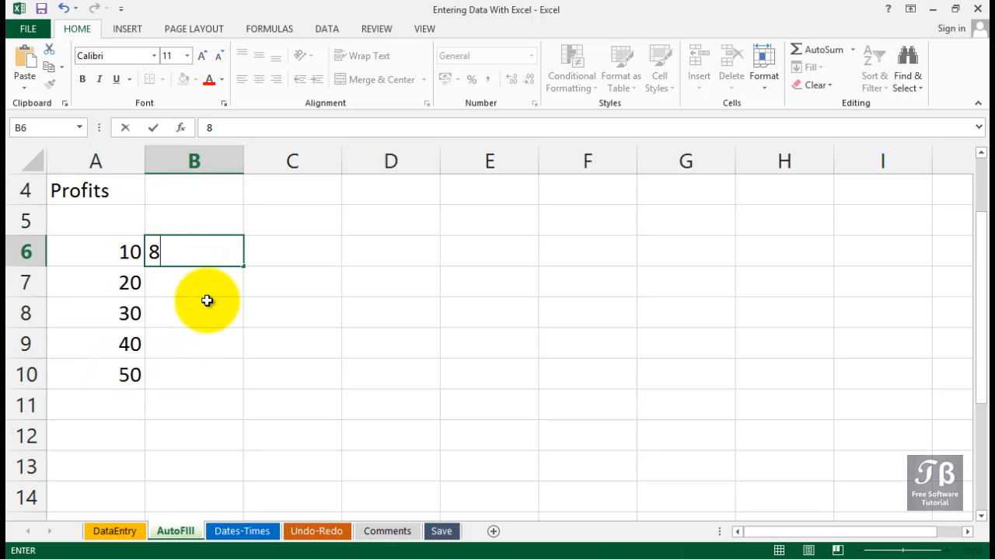
pyautogui.write(':00')
pyautogui.press('Return')
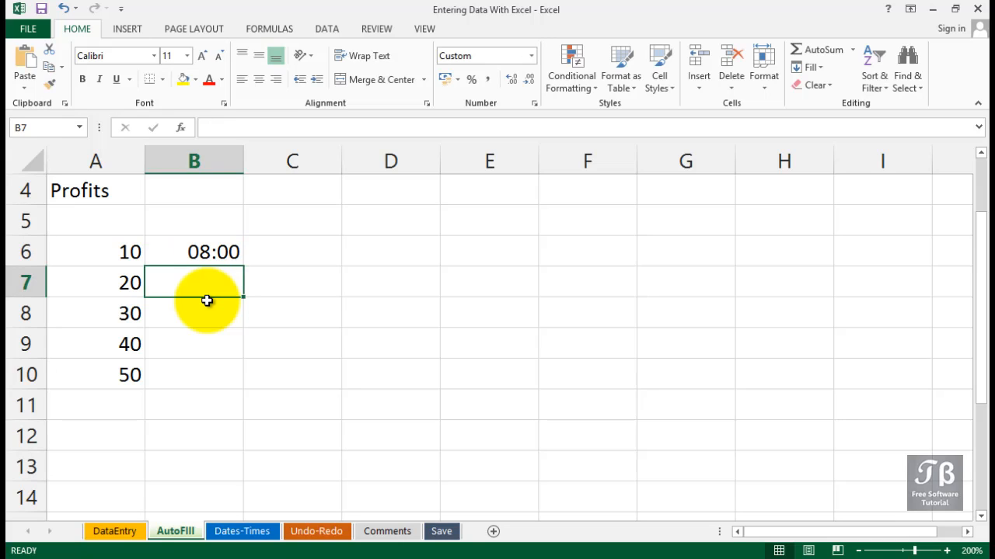
pyautogui.write('8:1')
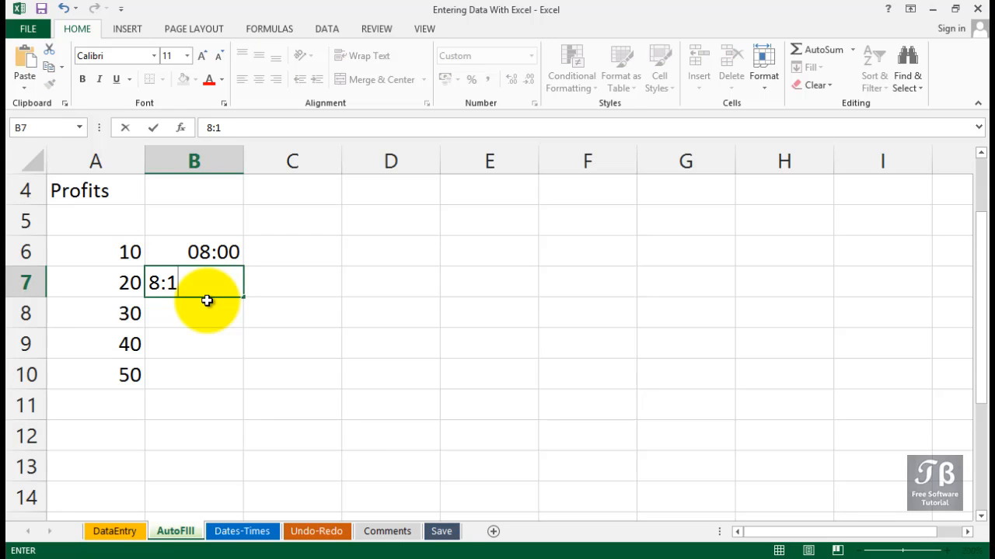
pyautogui.write('5')
pyautogui.press('Return')
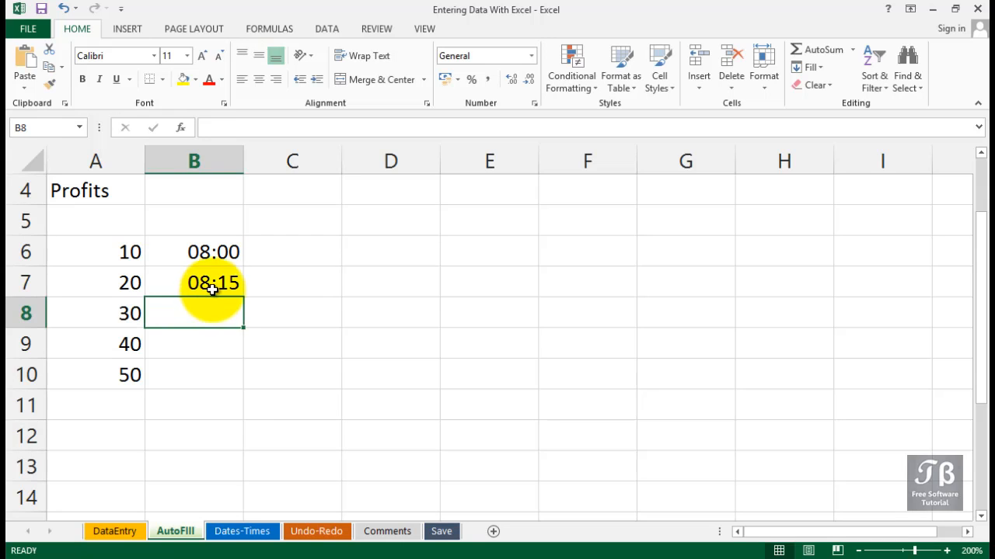
pyautogui.moveTo(214, 250); pyautogui.dragTo(236, 377)
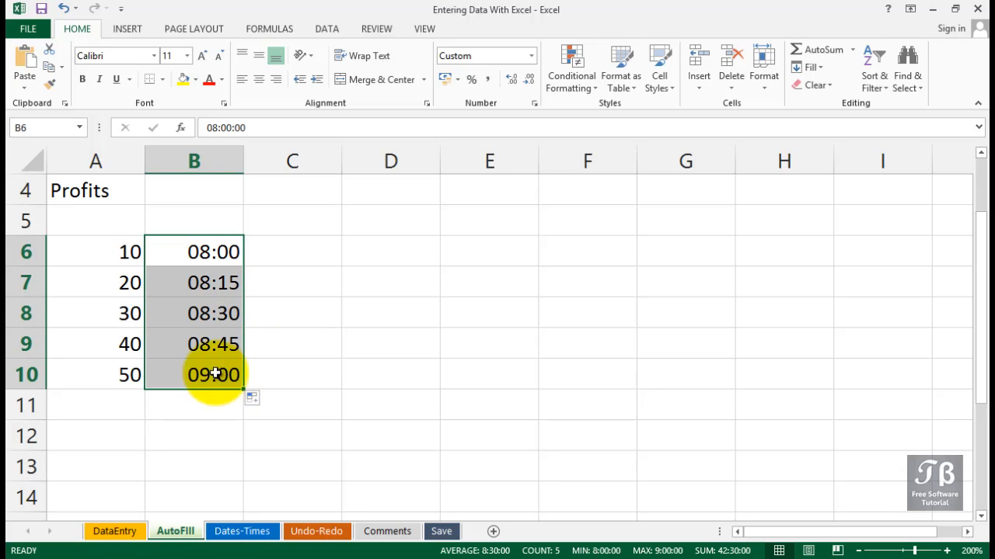
# Clear the number and time series in A6:B10 and select the Jan heading in cell B1
pyautogui.moveTo(101, 252); pyautogui.dragTo(187, 371)
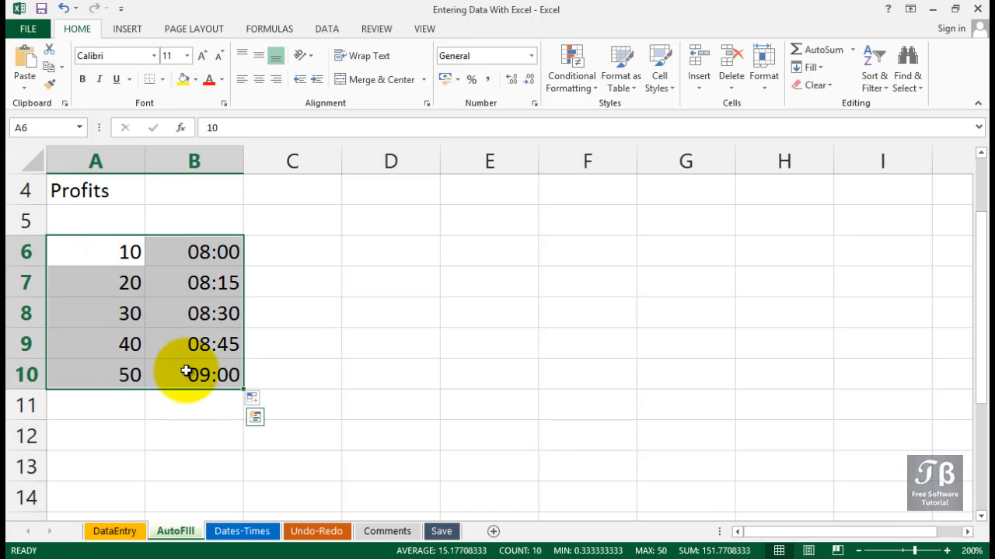
pyautogui.press('Delete')
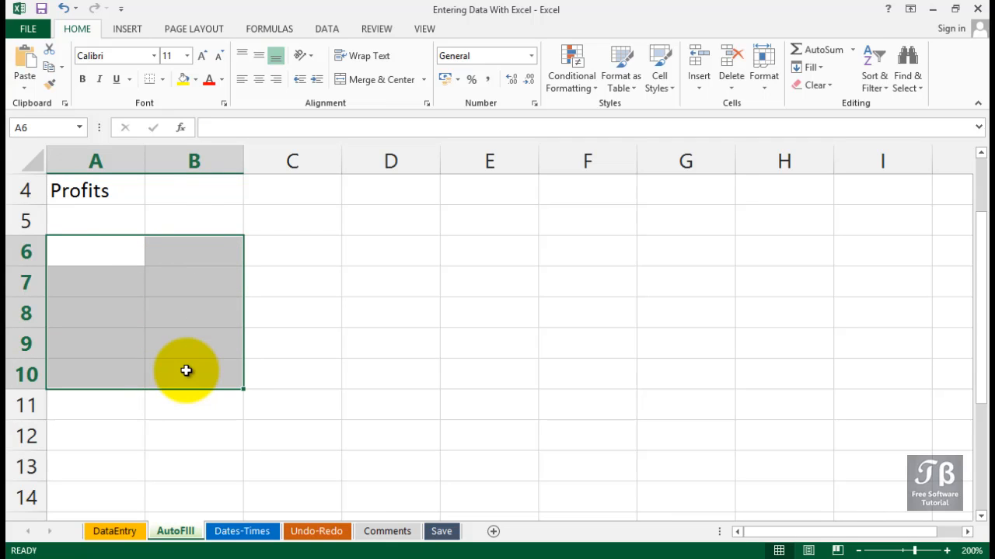
pyautogui.scroll(1, 186, 370)
pyautogui.click(187, 193)
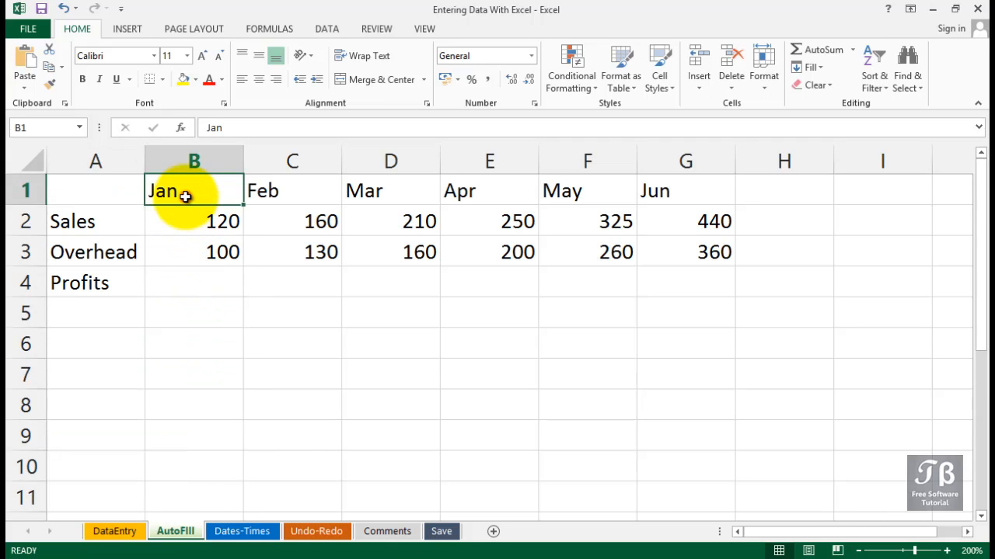